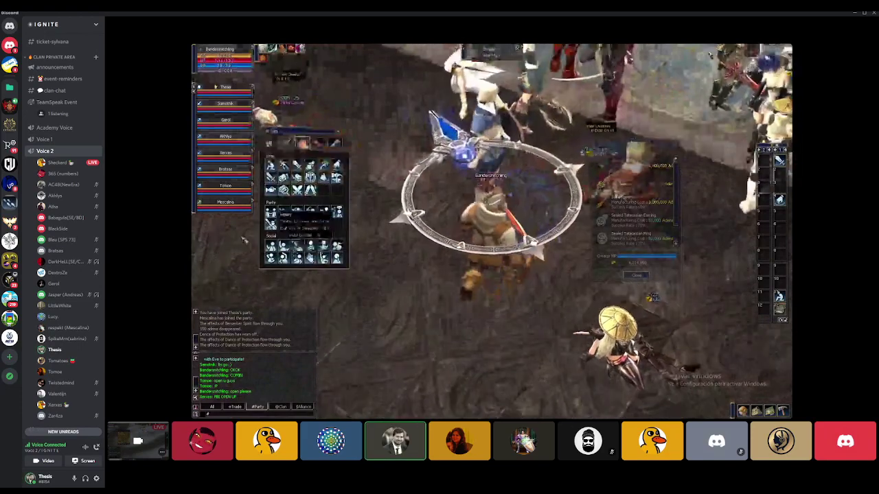
scroll(69, 214, up, 2)
scroll(69, 215, up, 5)
scroll(71, 247, up, 3)
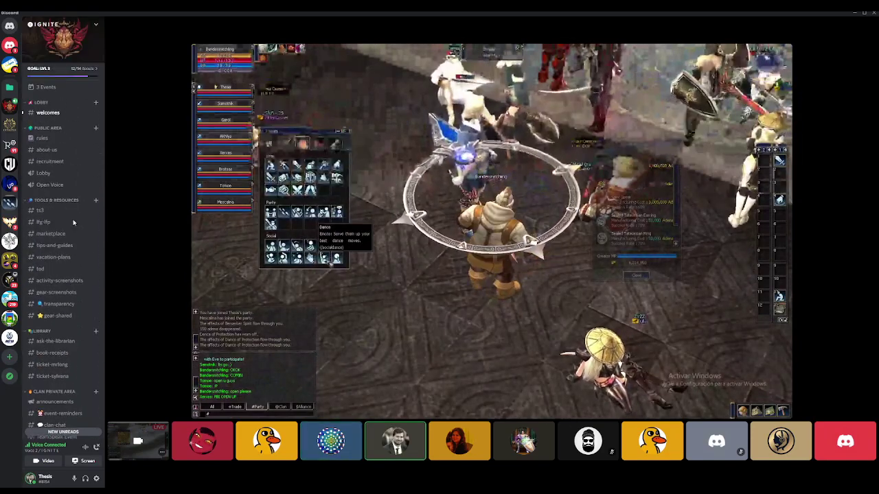
click(73, 283)
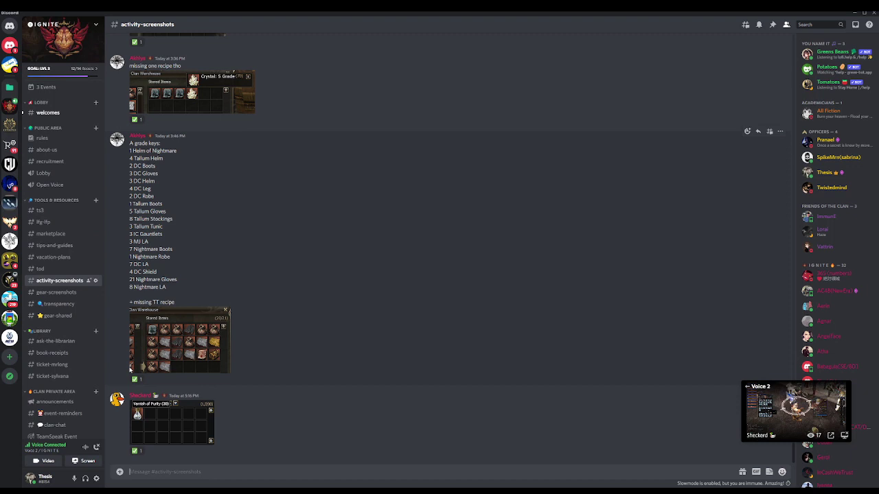
key(ctrl+v)
text(@)
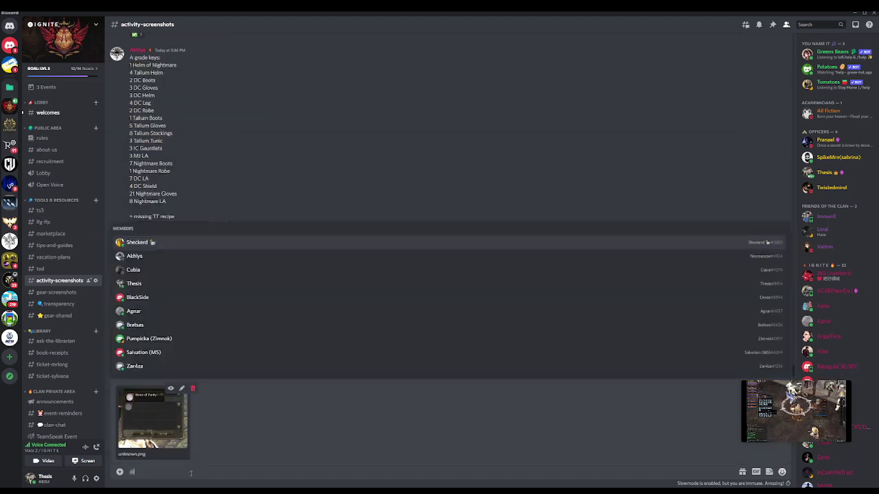
text(luci)
key(BackSpace)
key(BackSpace)
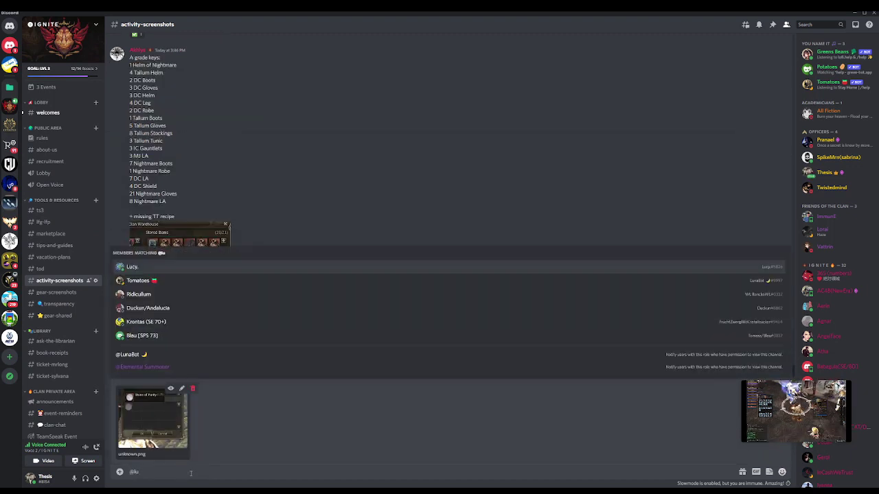
key(Return)
key(Return)
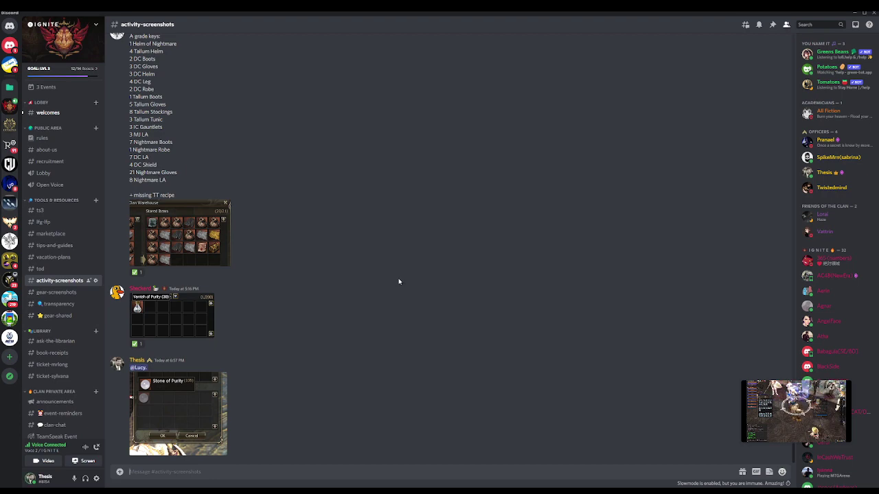
mouse_move(795, 410)
click(755, 393)
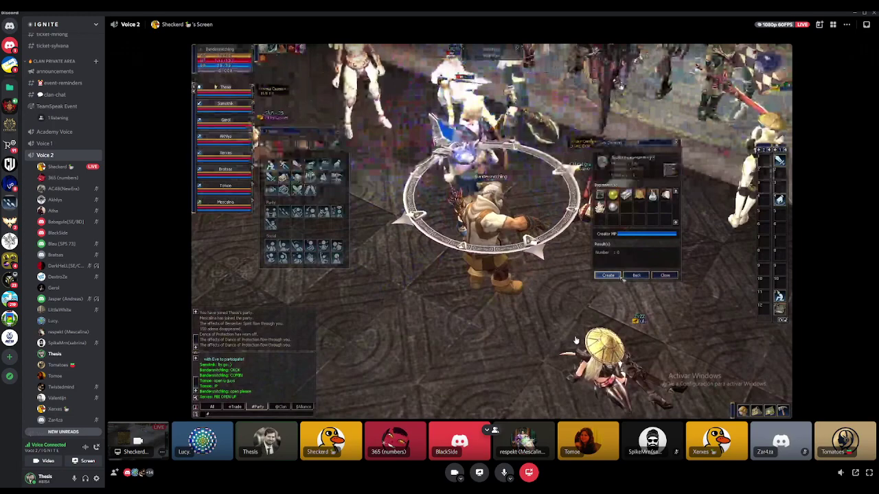